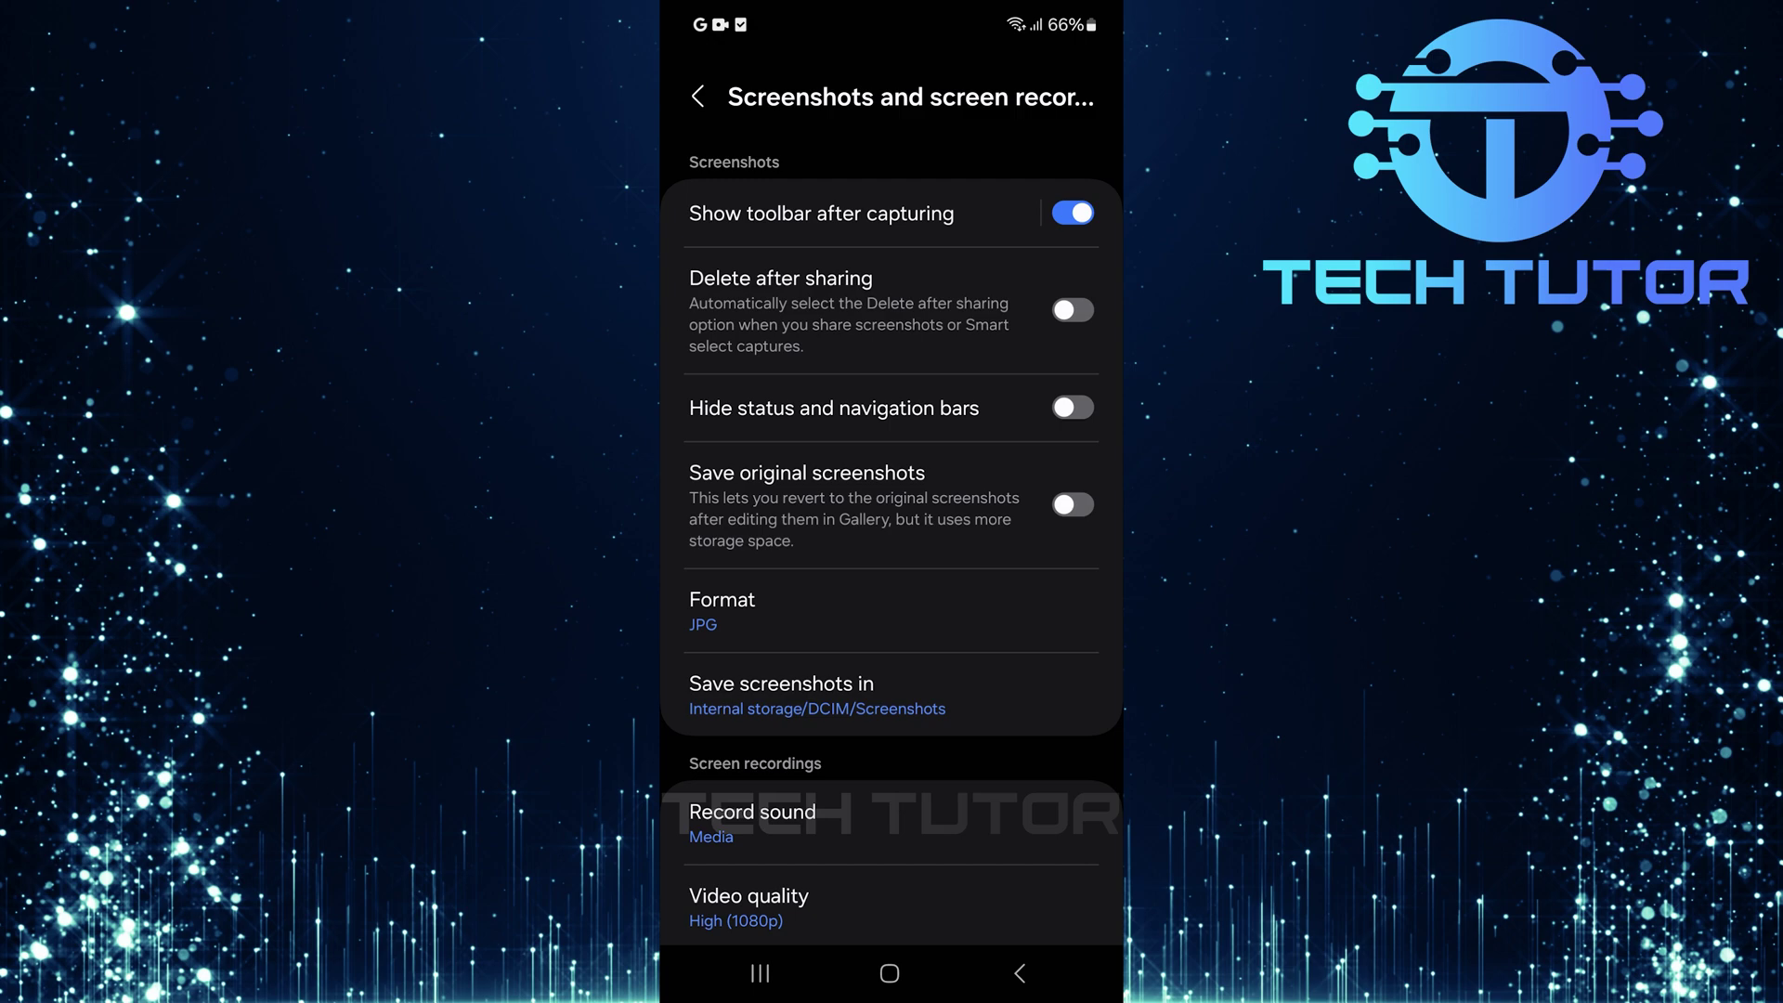
# Step: Re-enable 'Show toolbar after capturing' and leave 'Delete after sharing' off after testing it
pyautogui.click(1073, 214)
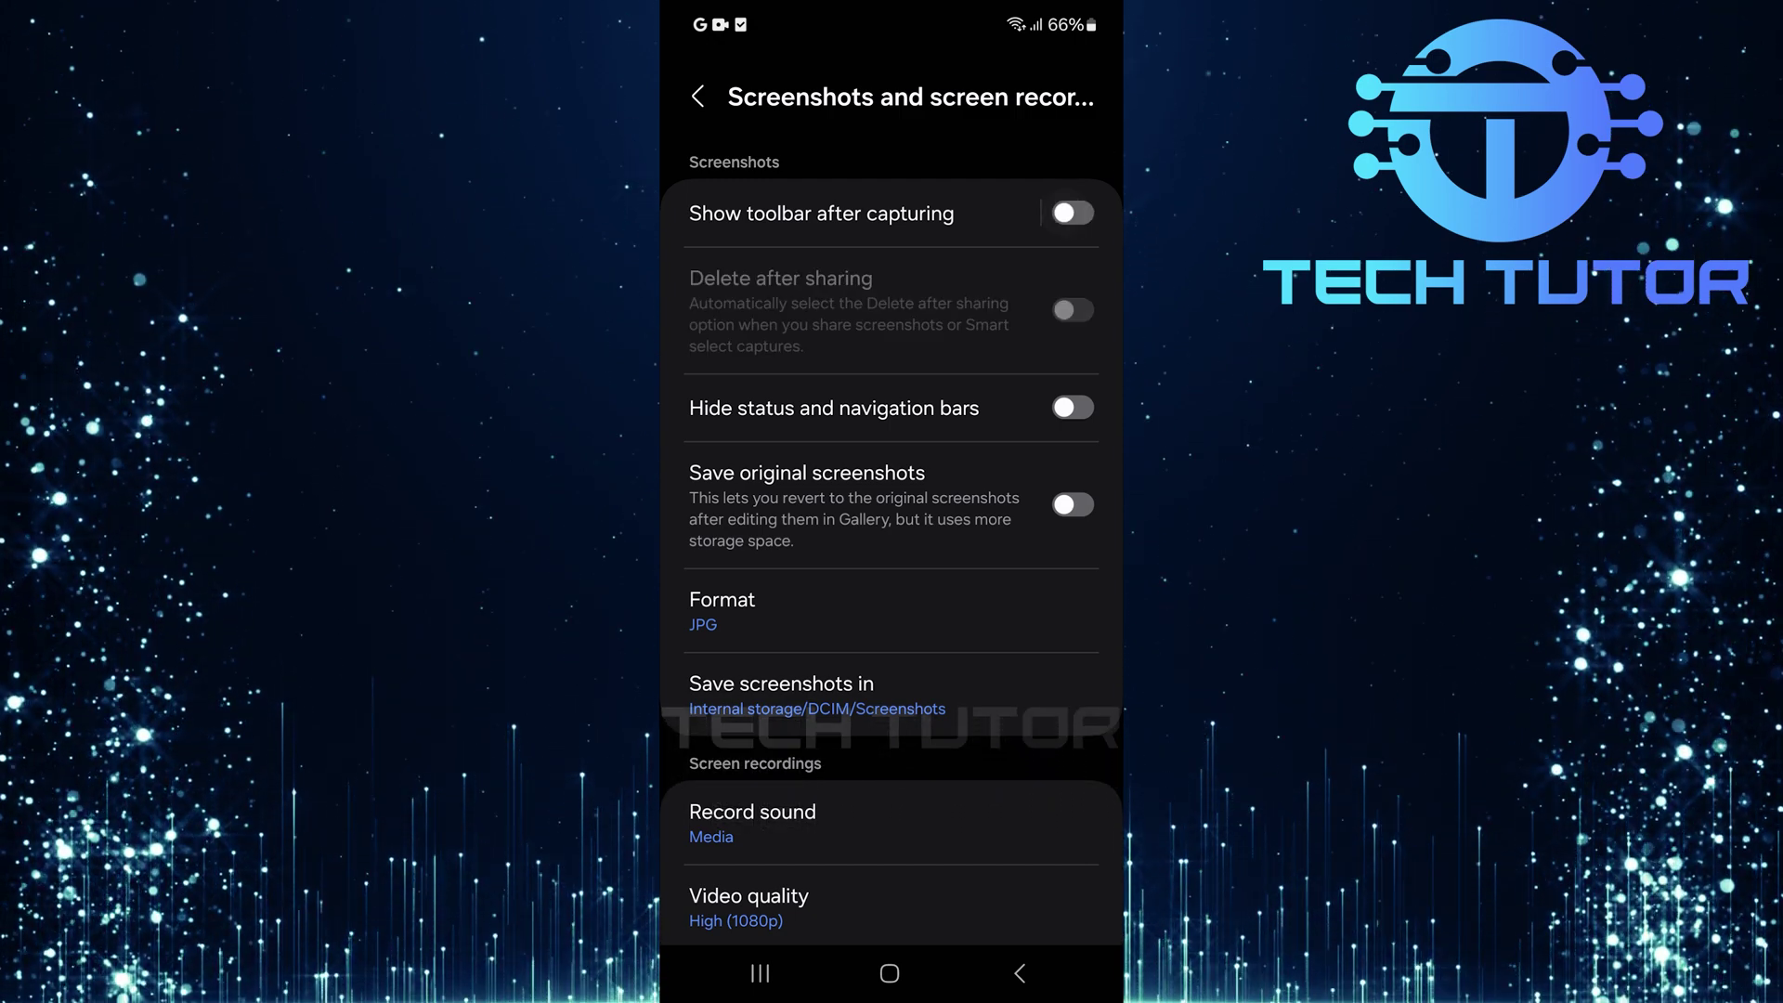
pyautogui.click(1073, 213)
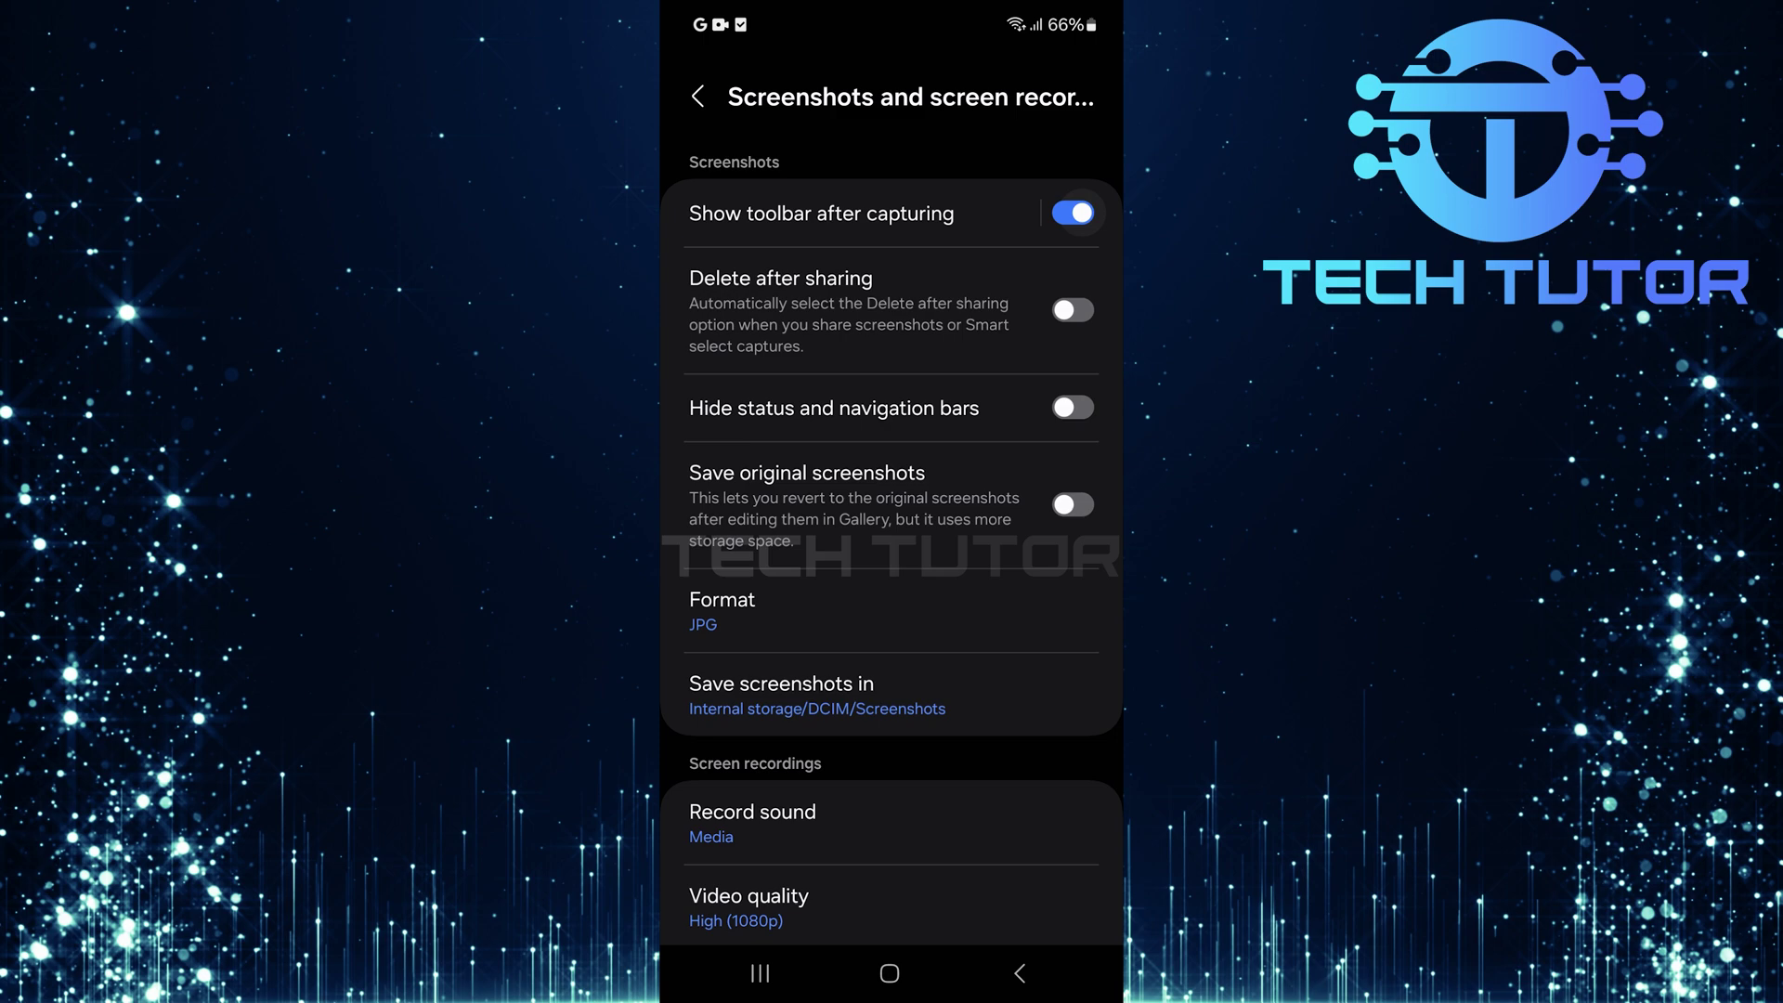
pyautogui.click(1073, 310)
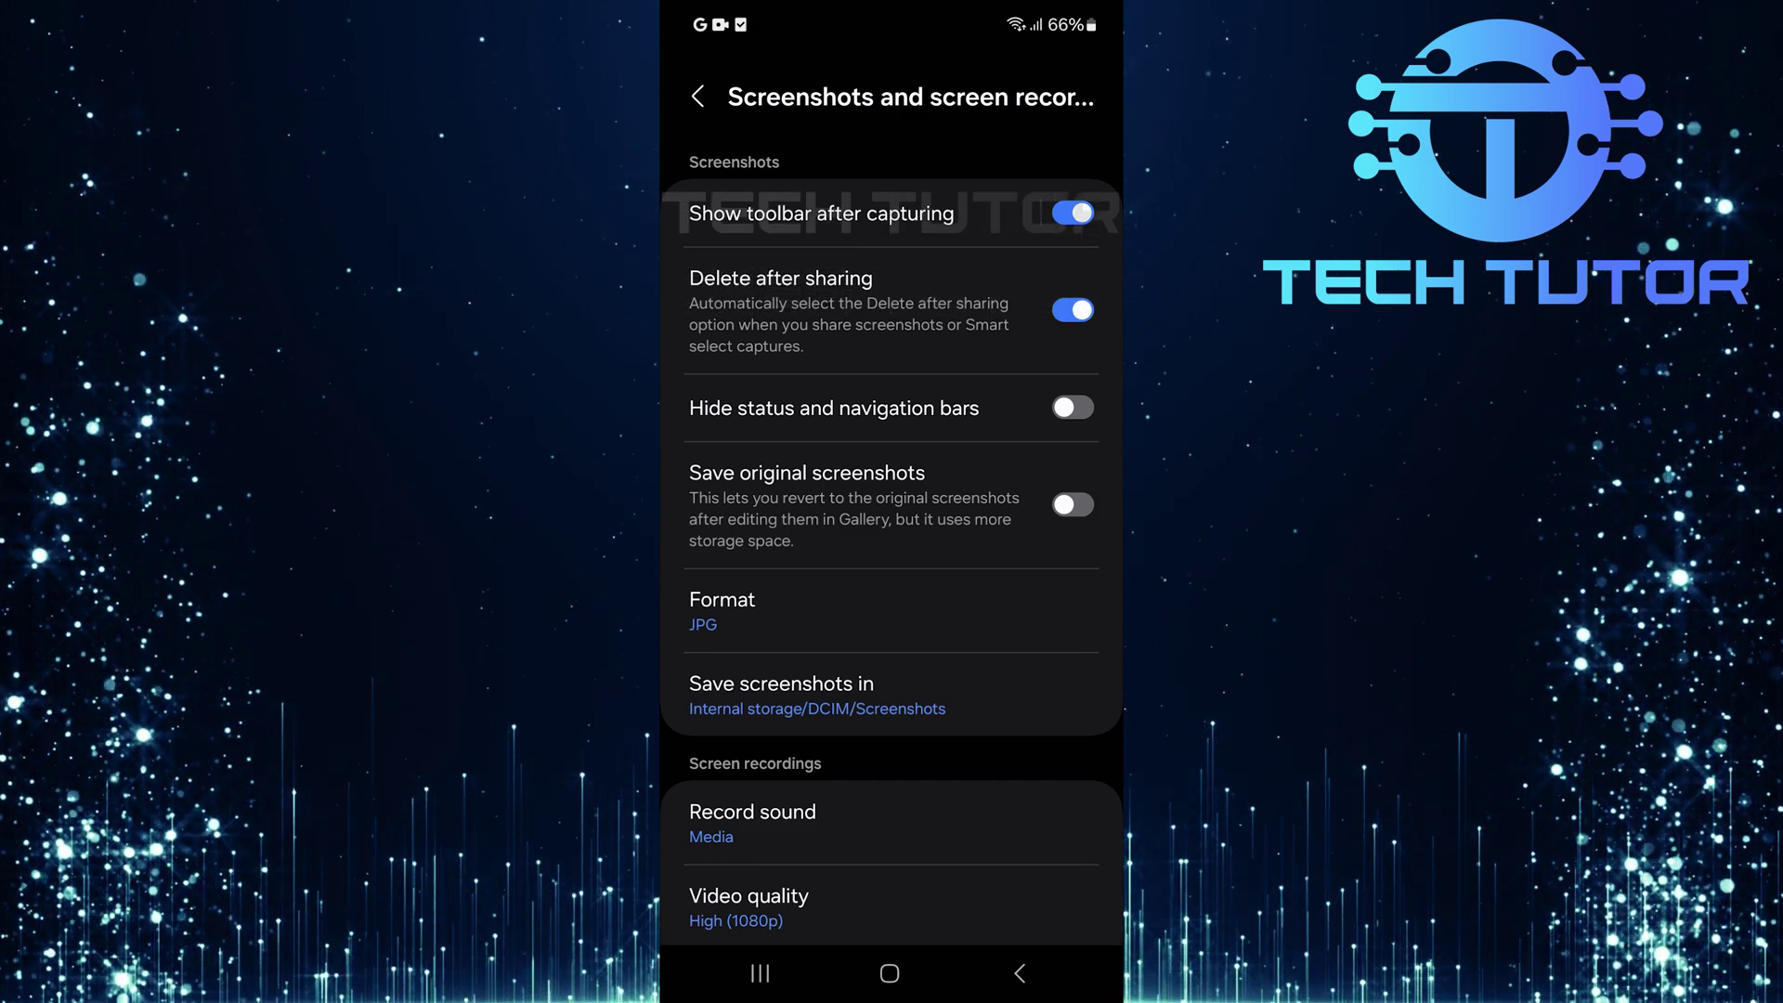
pyautogui.click(1074, 310)
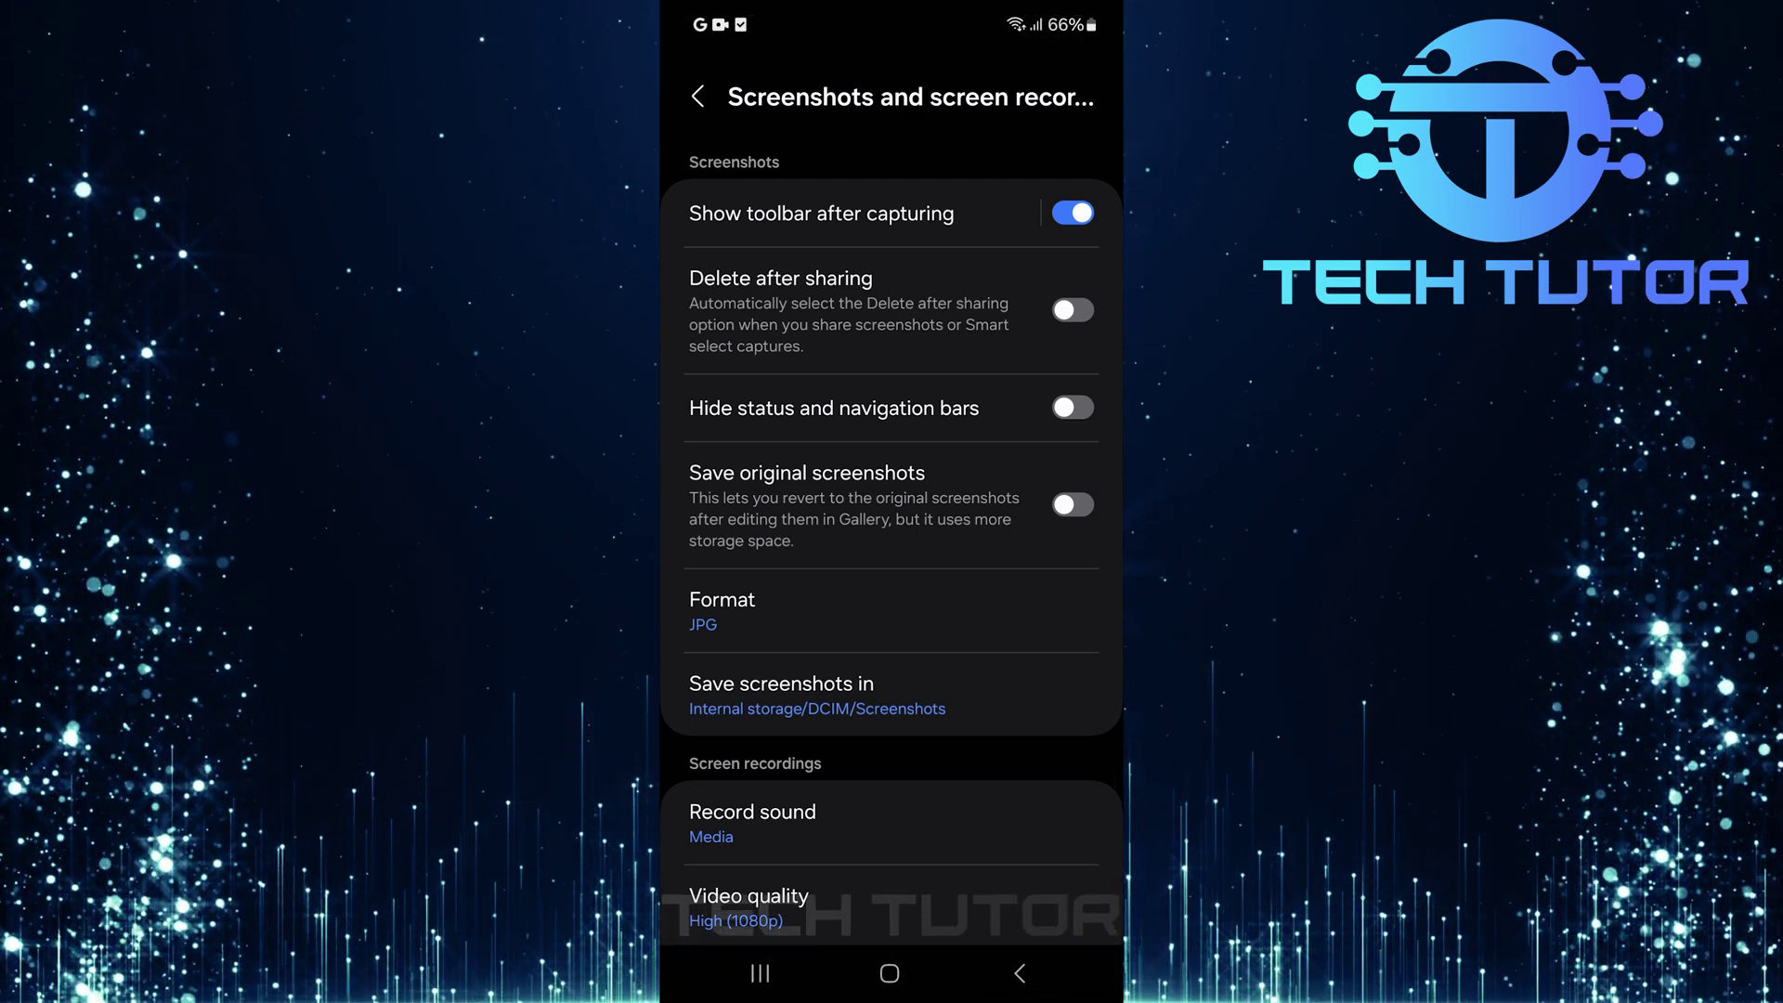
# Step: Toggle 'Hide status and navigation bars' on and back off so the bars stay in screenshots
pyautogui.click(1073, 408)
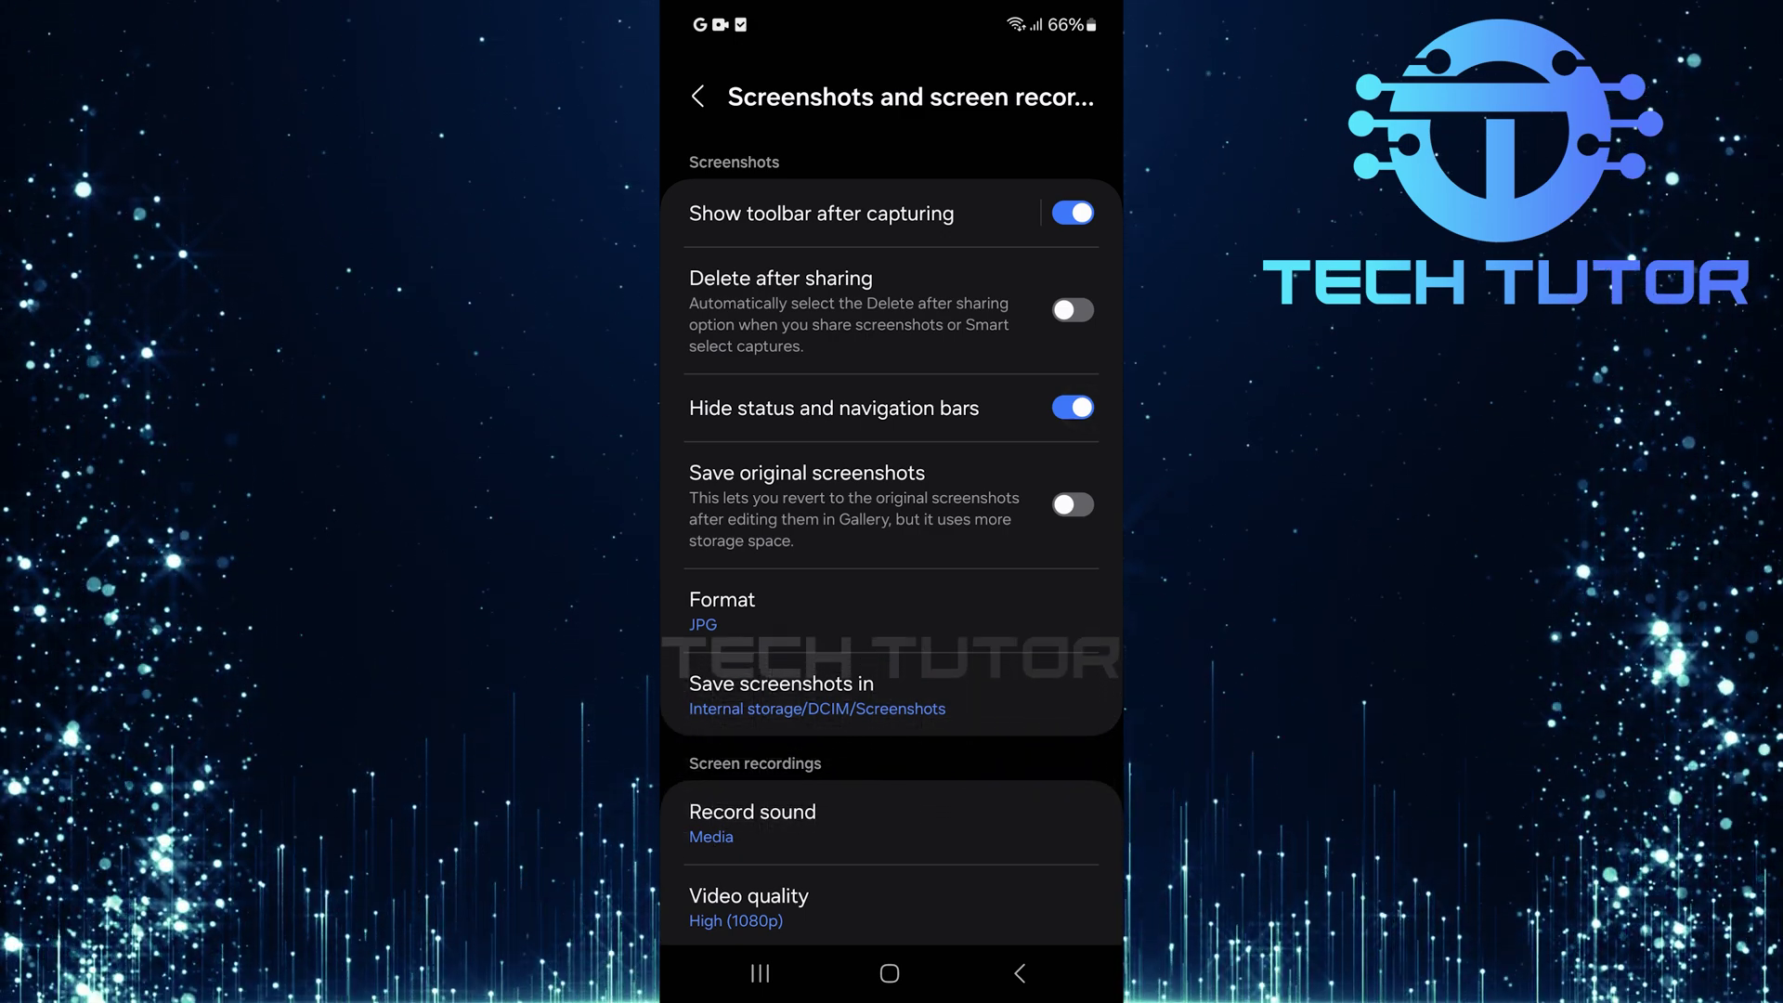
pyautogui.click(1073, 407)
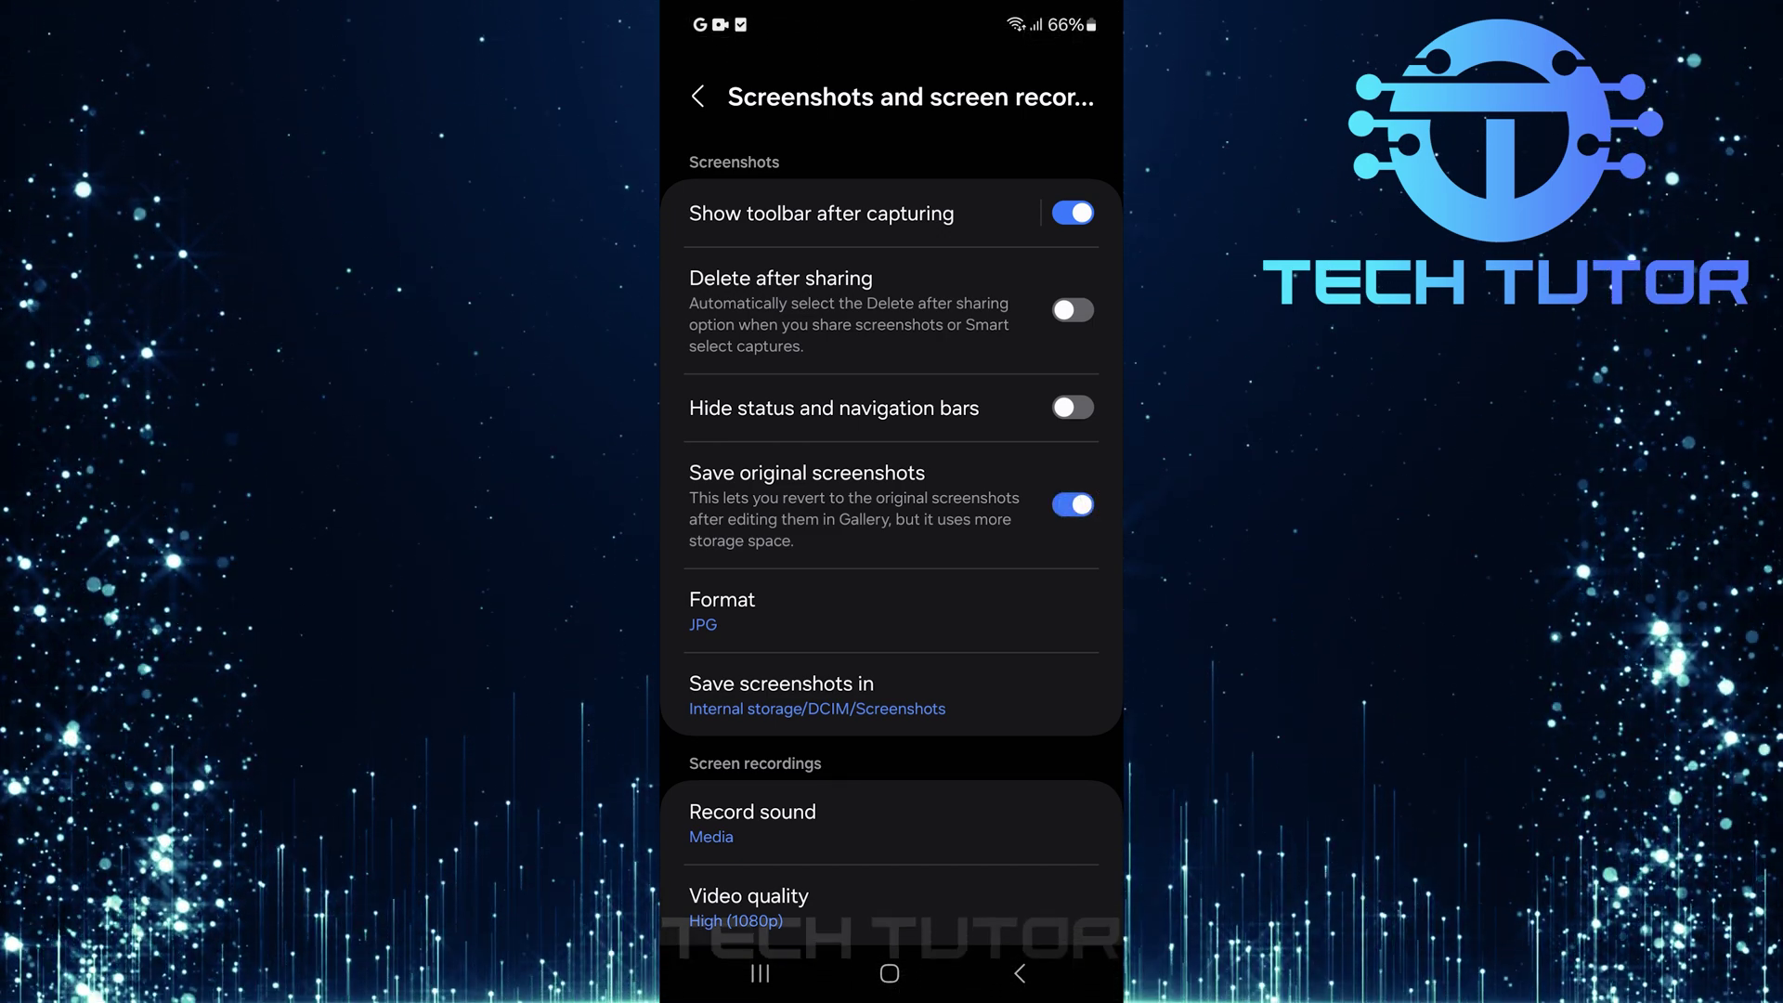
# Step: Turn off 'Save original screenshots' and bring up the JPG/PNG format choices
pyautogui.click(1074, 504)
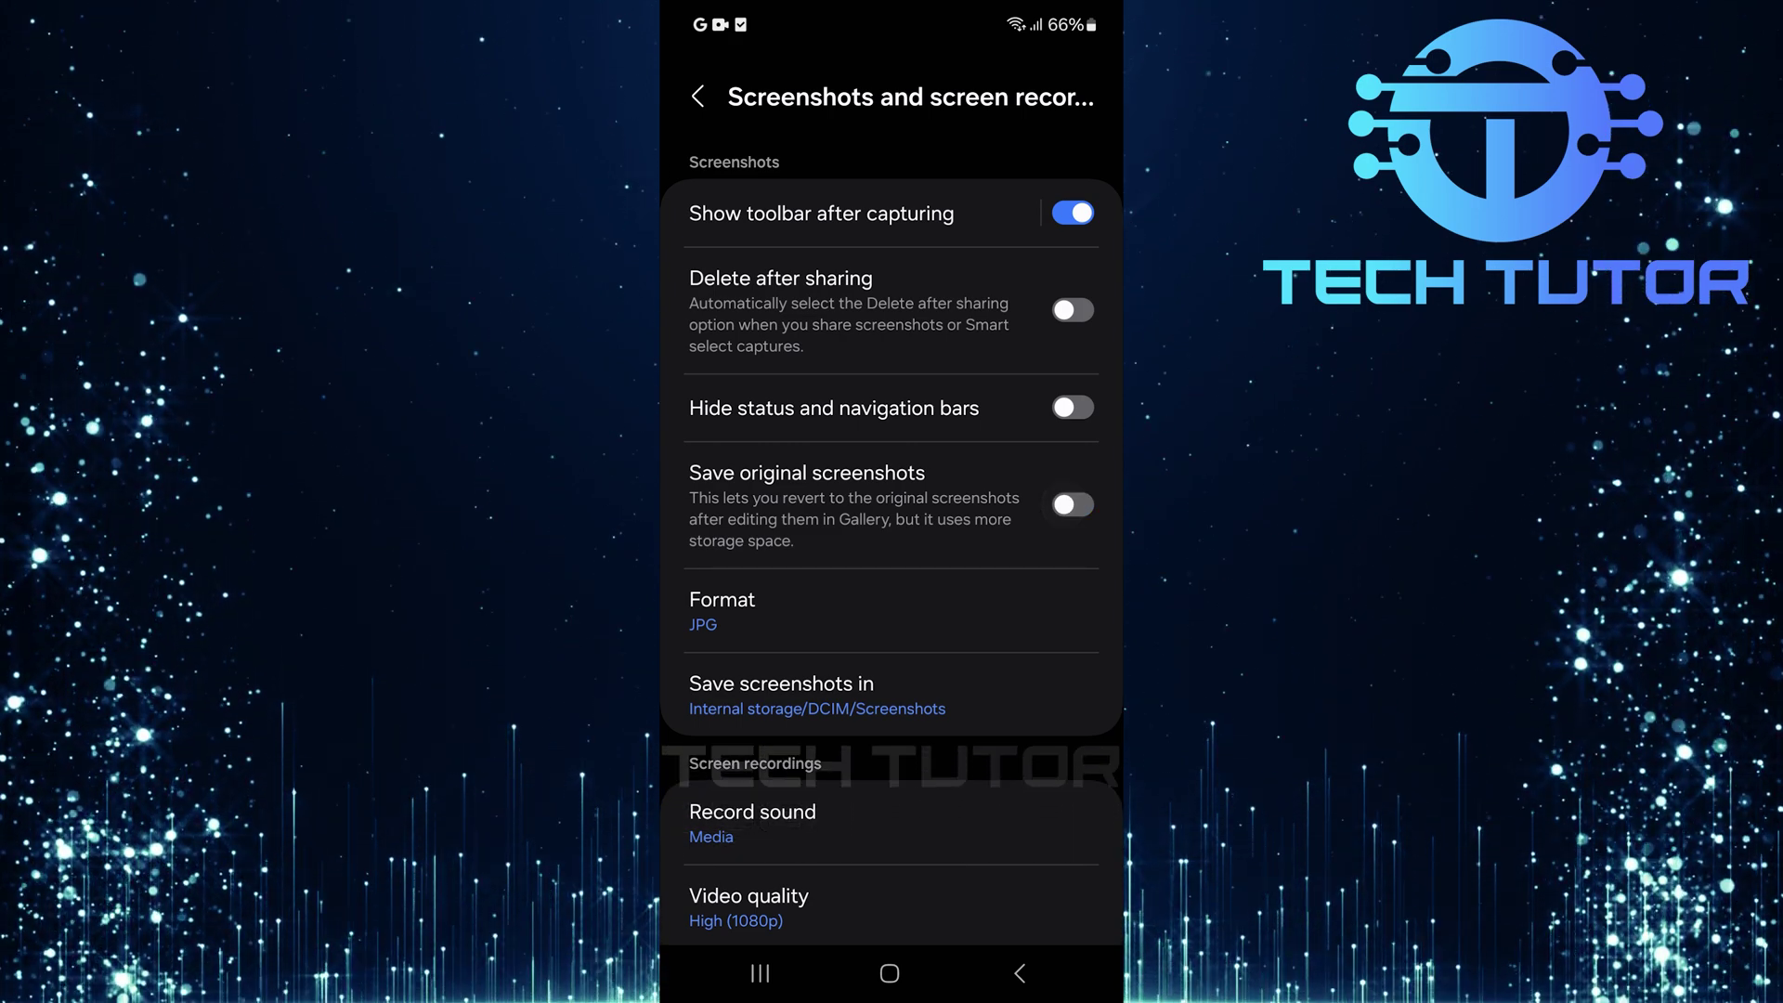
pyautogui.click(793, 610)
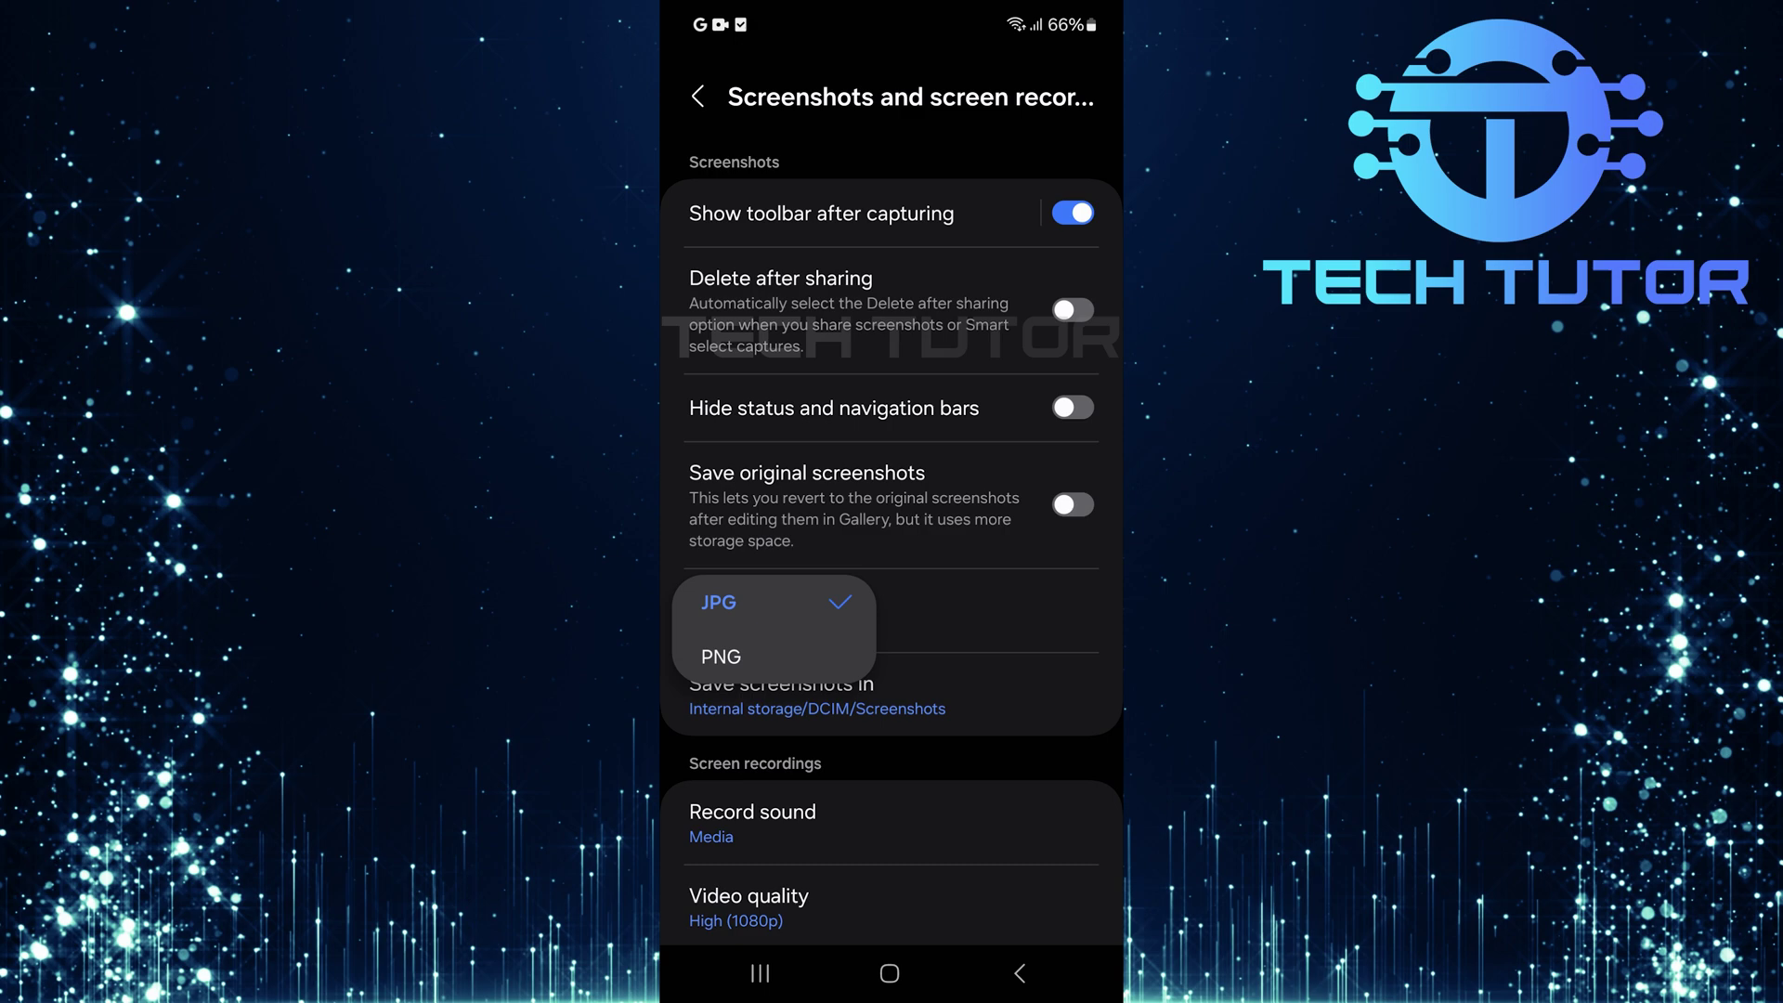
# Step: Set the screenshot format to PNG and bring up the 'Save screenshots in' folder picker
pyautogui.click(774, 663)
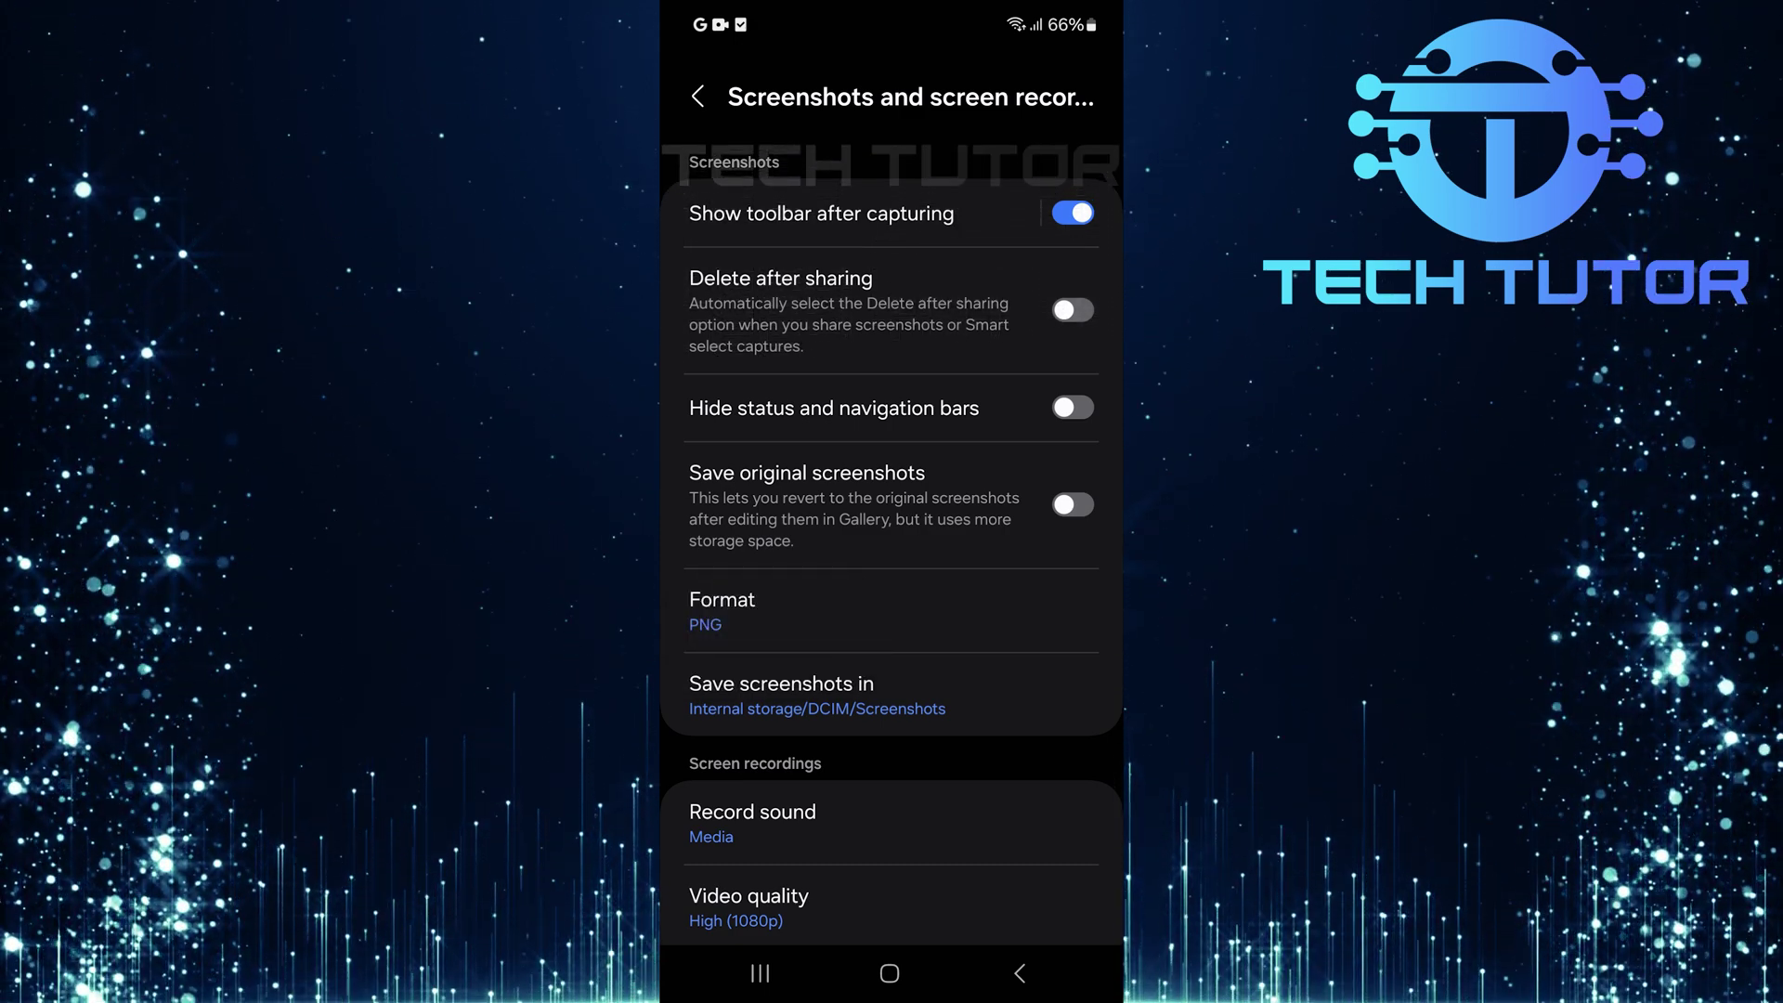
pyautogui.click(837, 694)
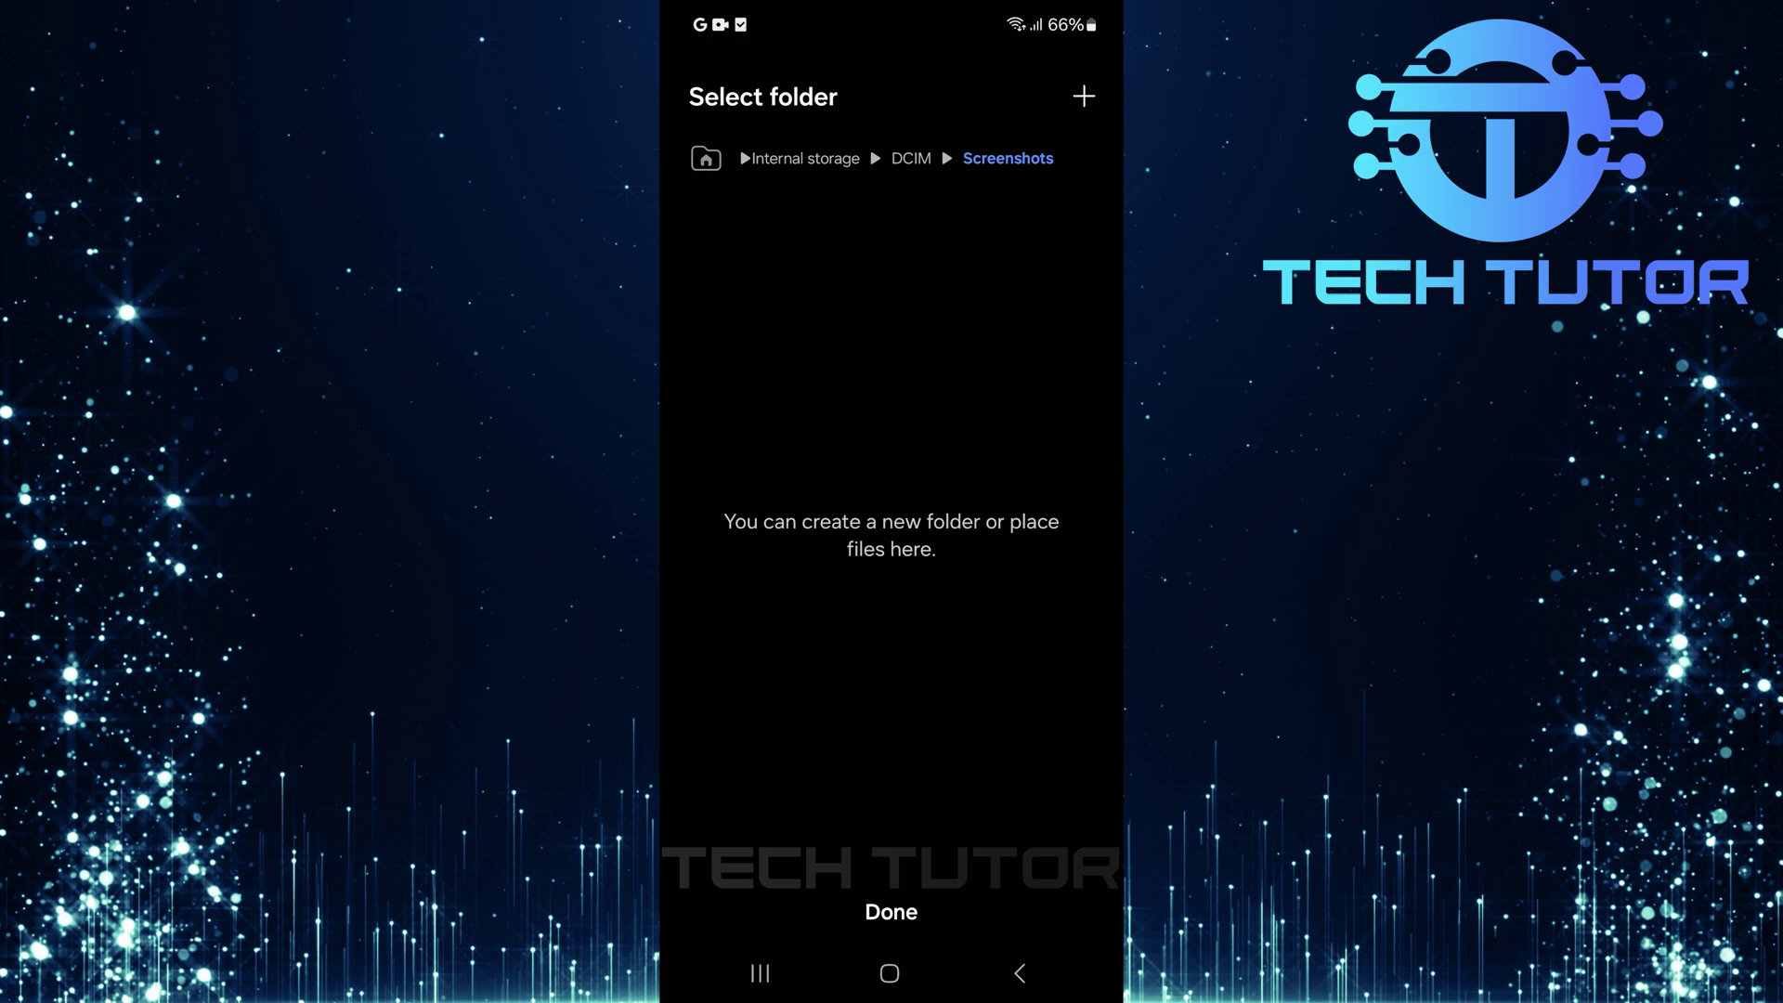
# Step: Keep Internal storage/DCIM/Screenshots as the save location and return to Advanced features
pyautogui.click(890, 911)
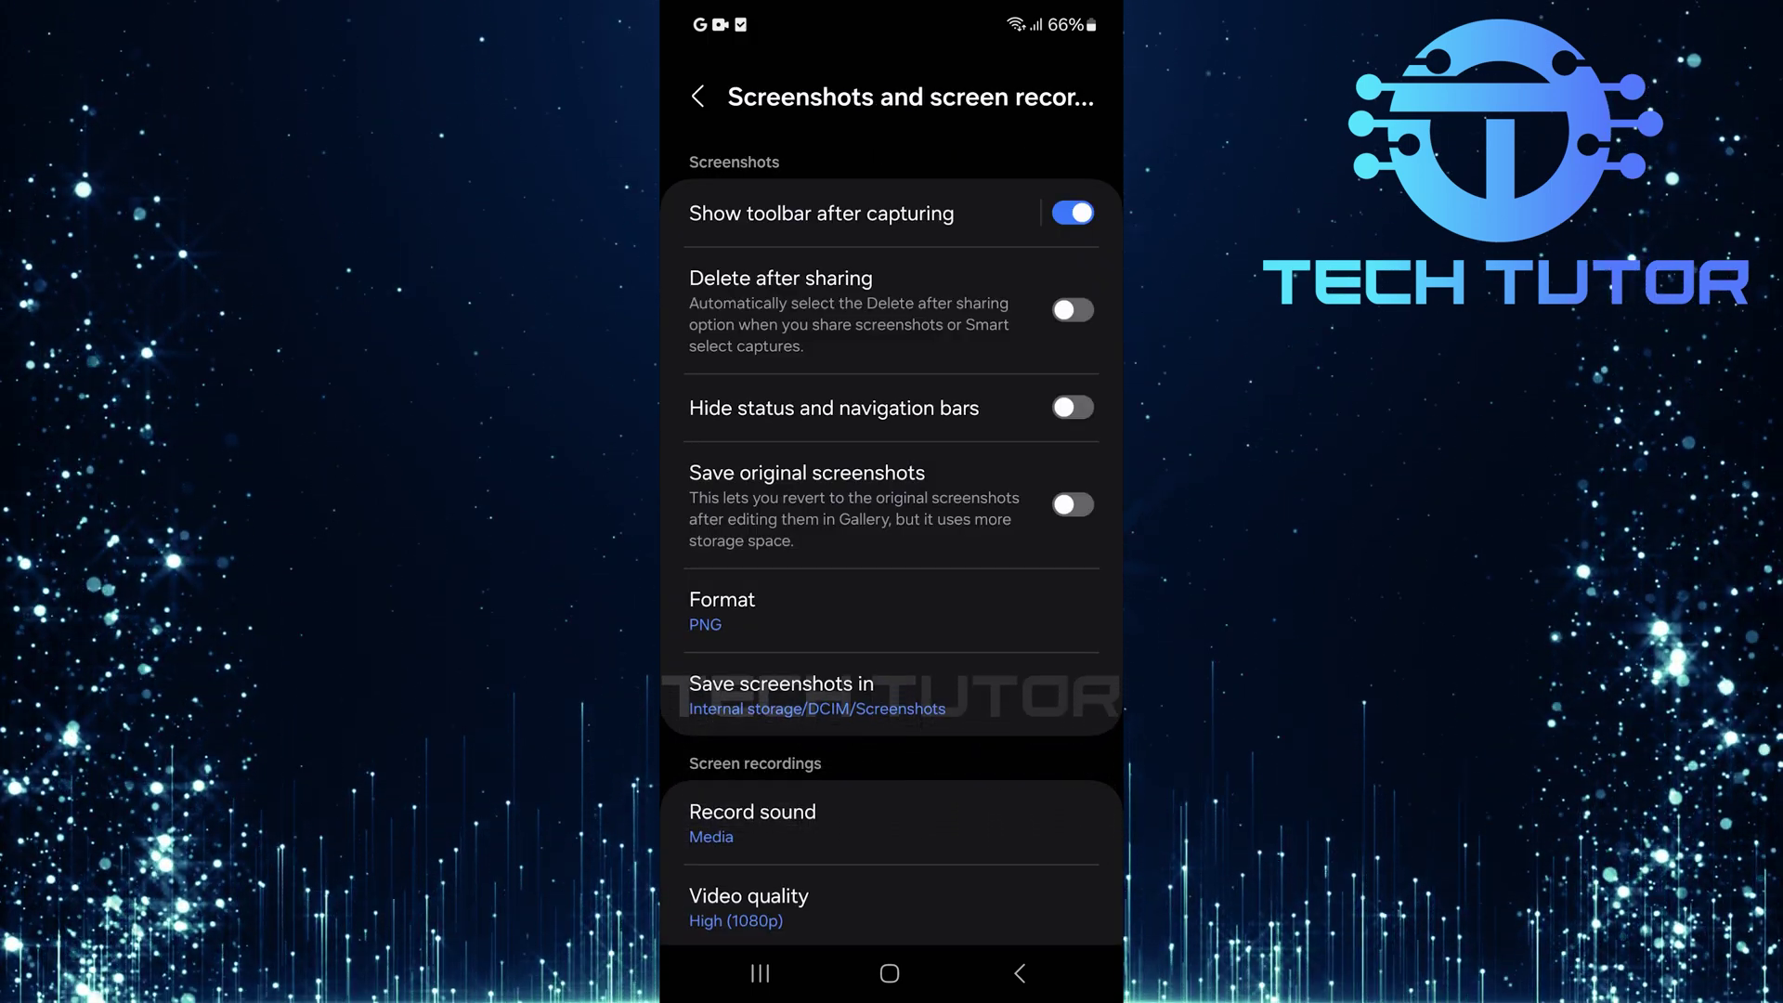
pyautogui.click(698, 96)
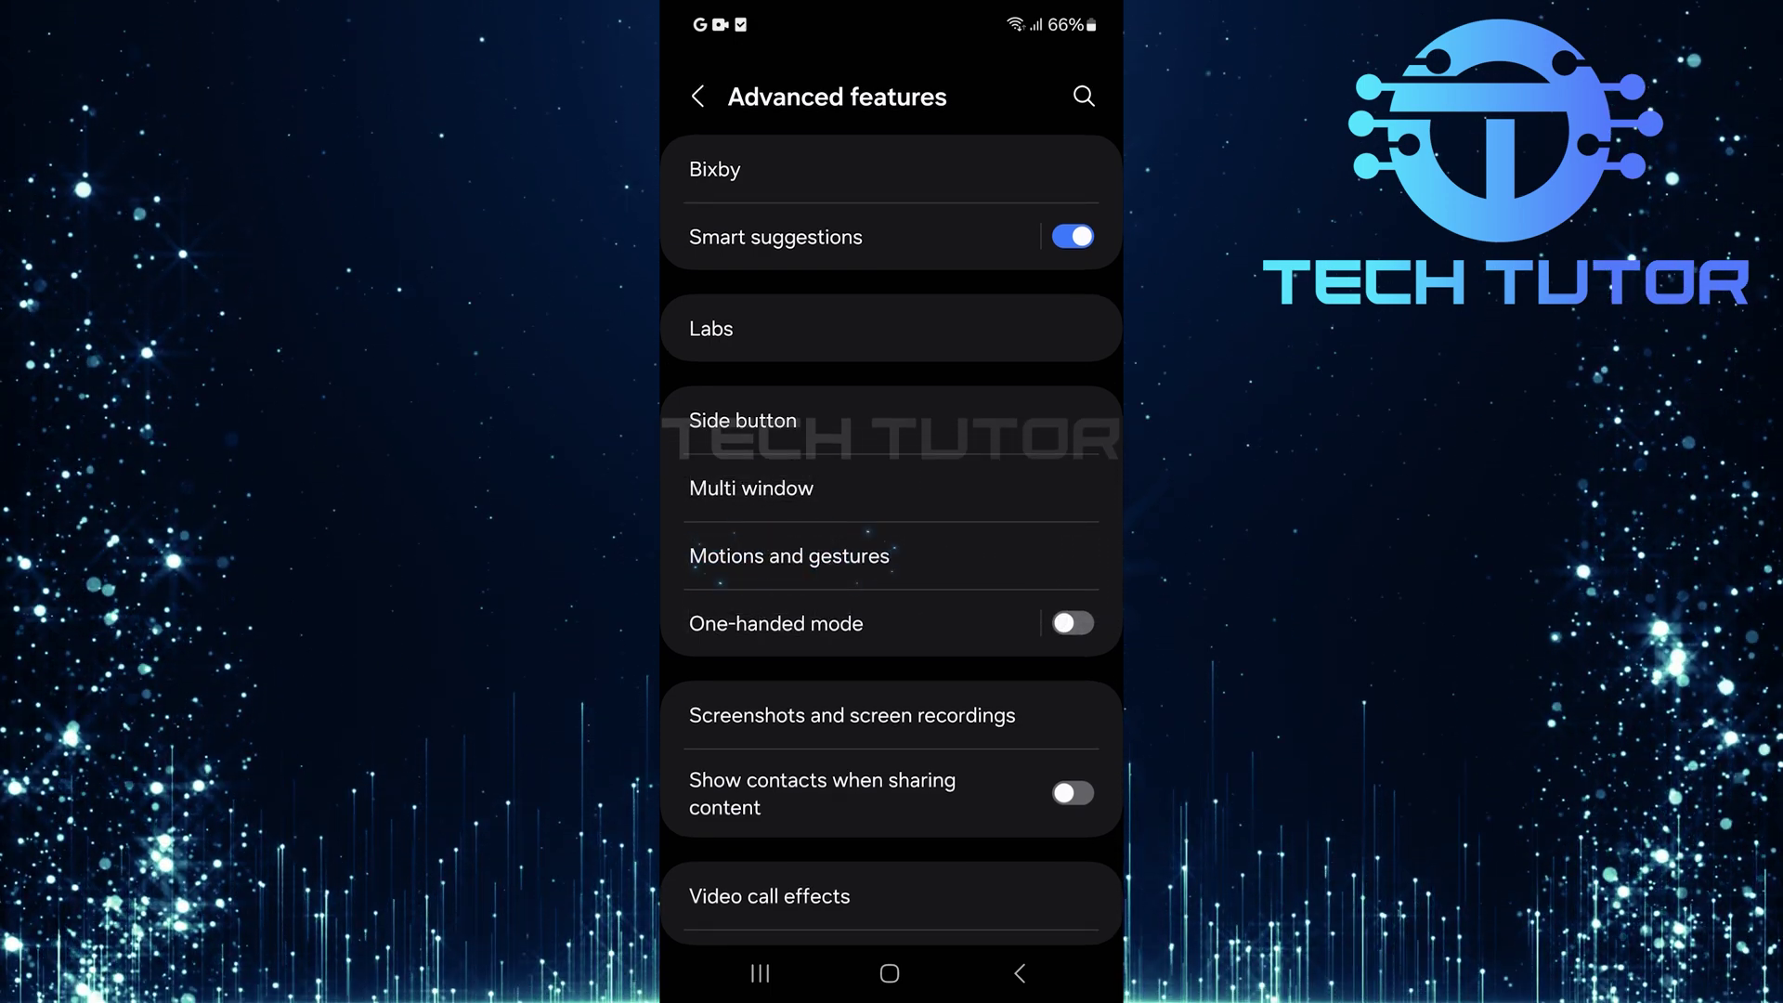
# Step: Switch off 'Palm swipe to capture' under Motions and gestures
pyautogui.click(789, 555)
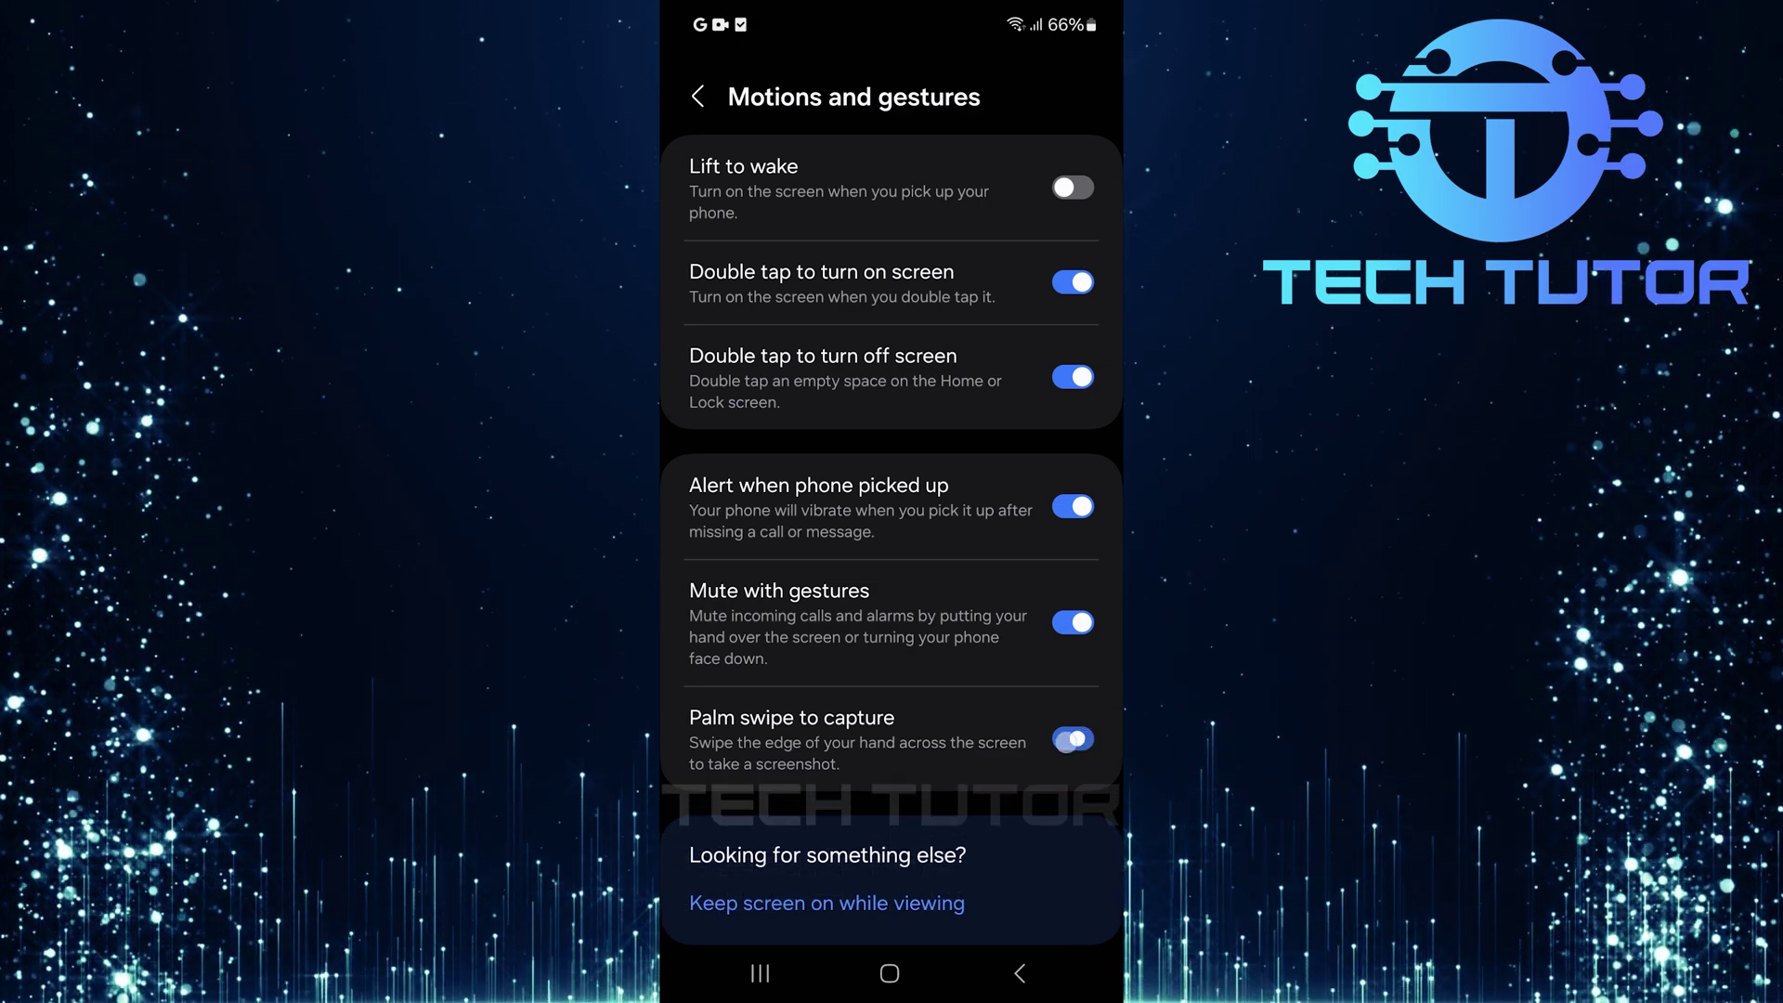
pyautogui.click(1072, 738)
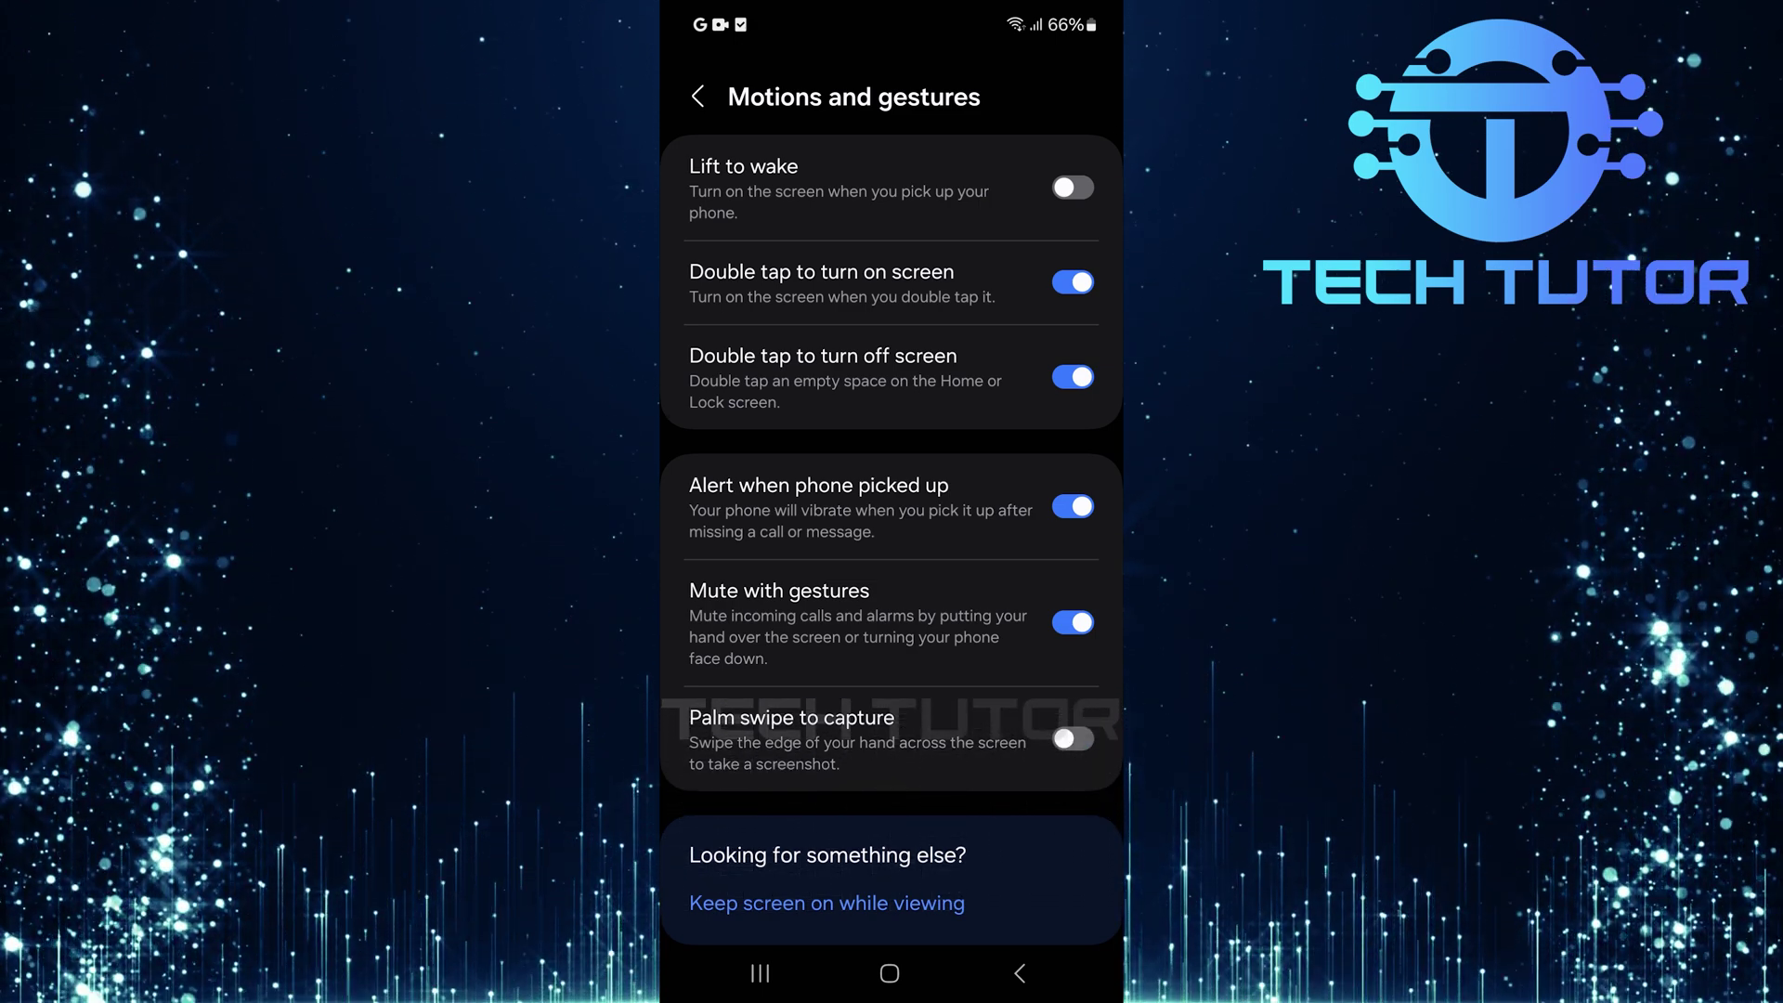